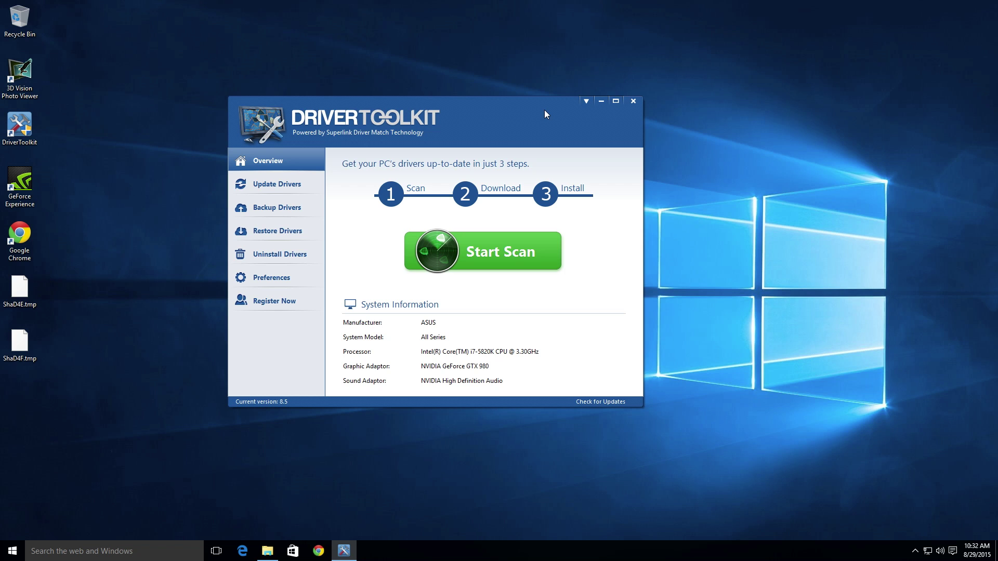
Move the DriverToolkit window aside so the ASUS X99-A Driver & Tools page shows.
left_click_drag(544, 111, 440, 122)
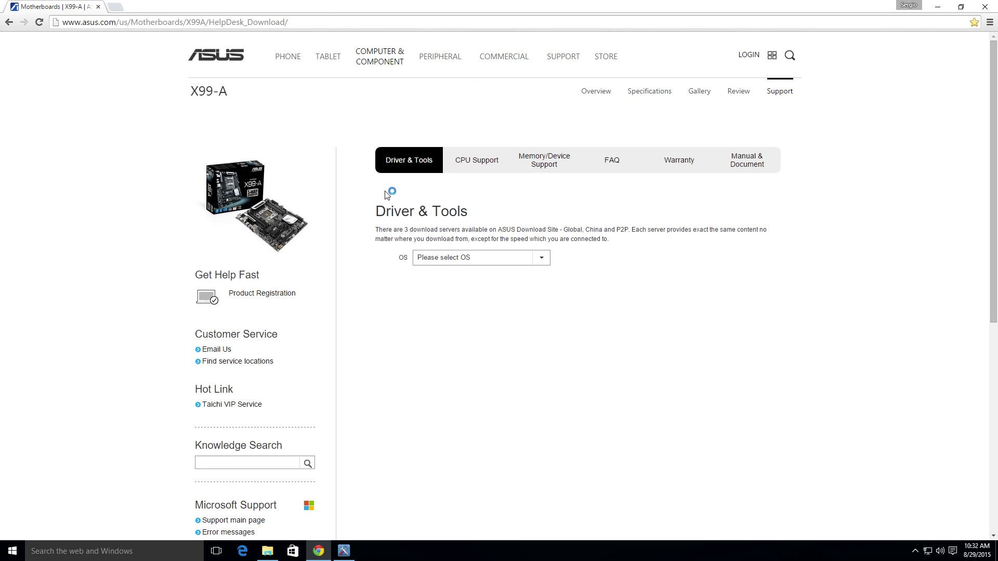
Show X99-A Windows 10 64bit downloads, expand the Utilities category, then close Chrome.
left_click(539, 258)
left_click(490, 278)
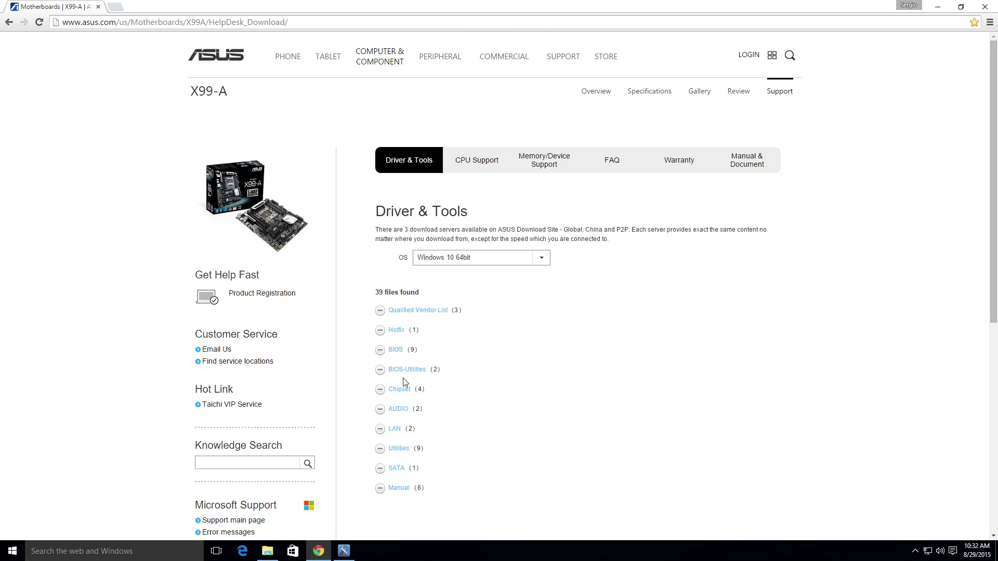
left_click(399, 449)
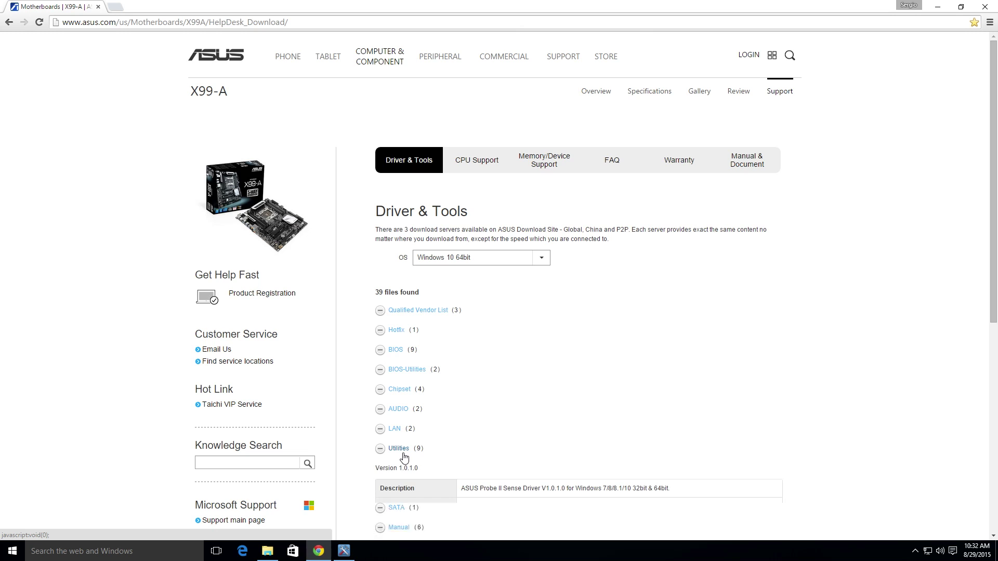
scroll(403, 456, "down", 1)
scroll(405, 454, "down", 1)
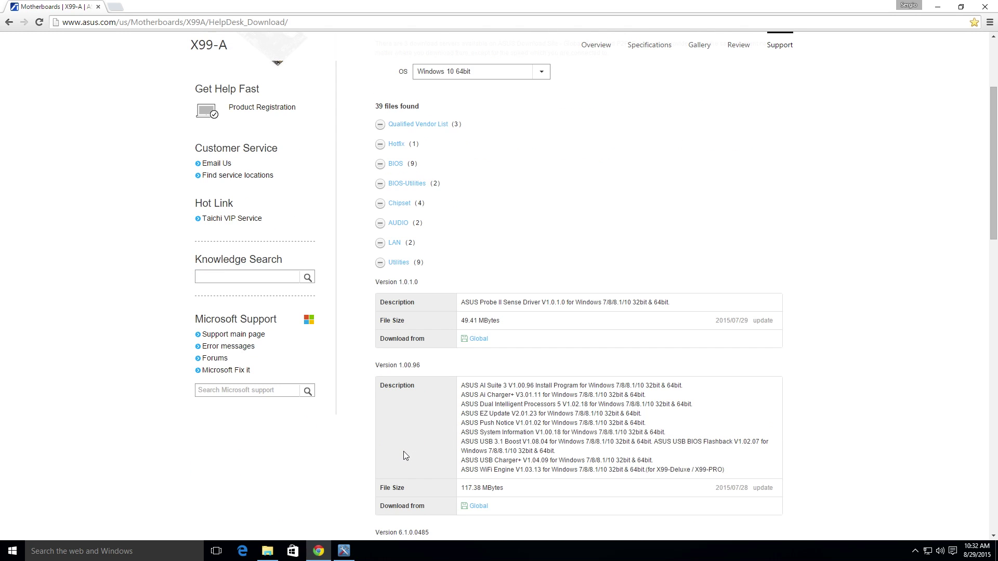
scroll(403, 451, "up", 3)
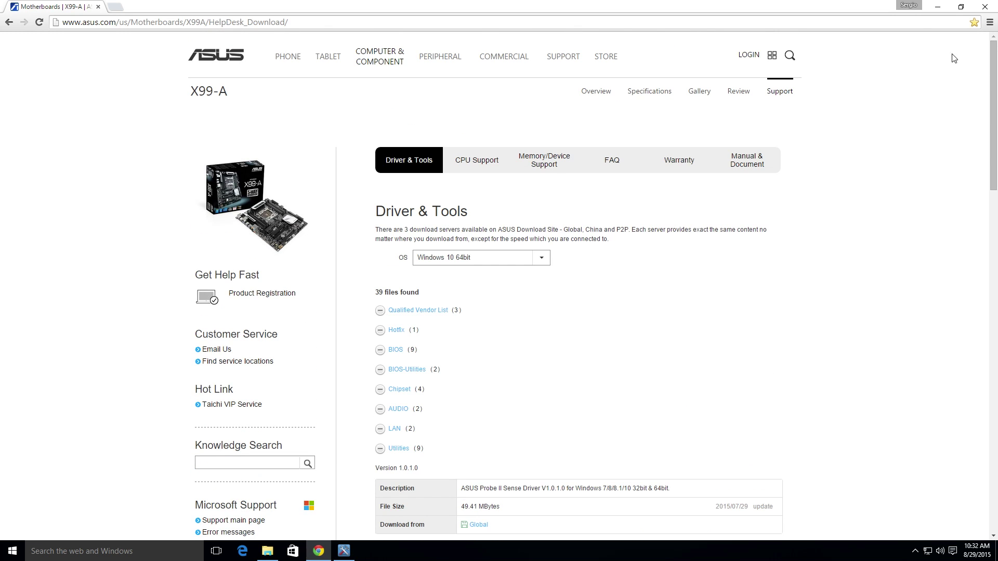
left_click(983, 6)
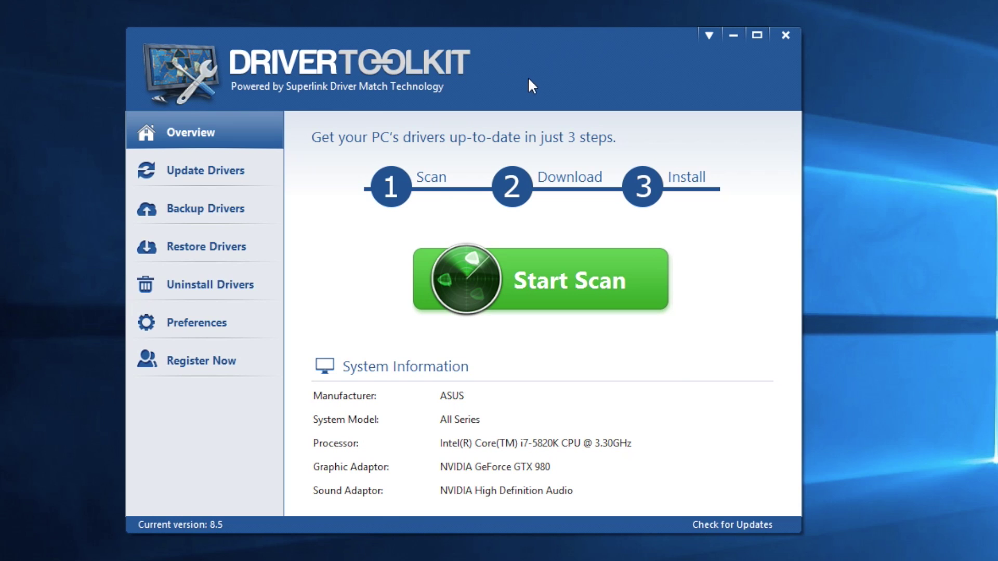
Google 'driver toolkit', visit the official DriverToolkit site, then close Chrome.
left_click_drag(528, 76, 573, 74)
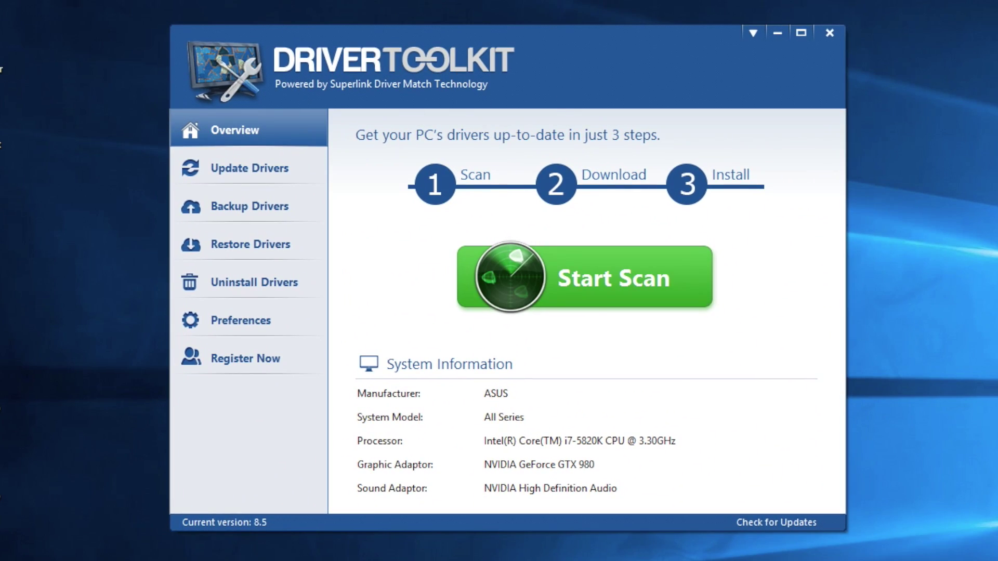
left_click(318, 552)
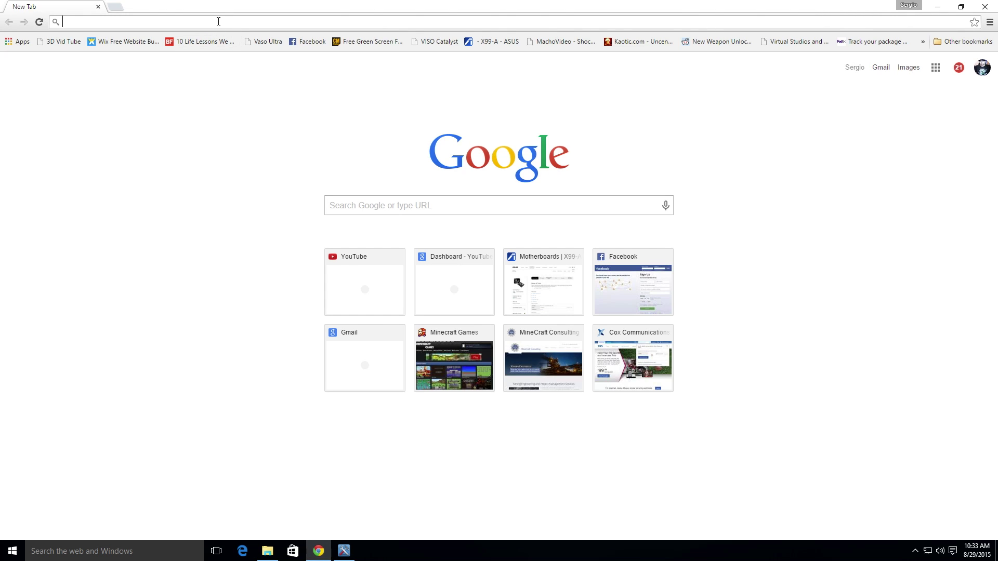
type("driver toolkit")
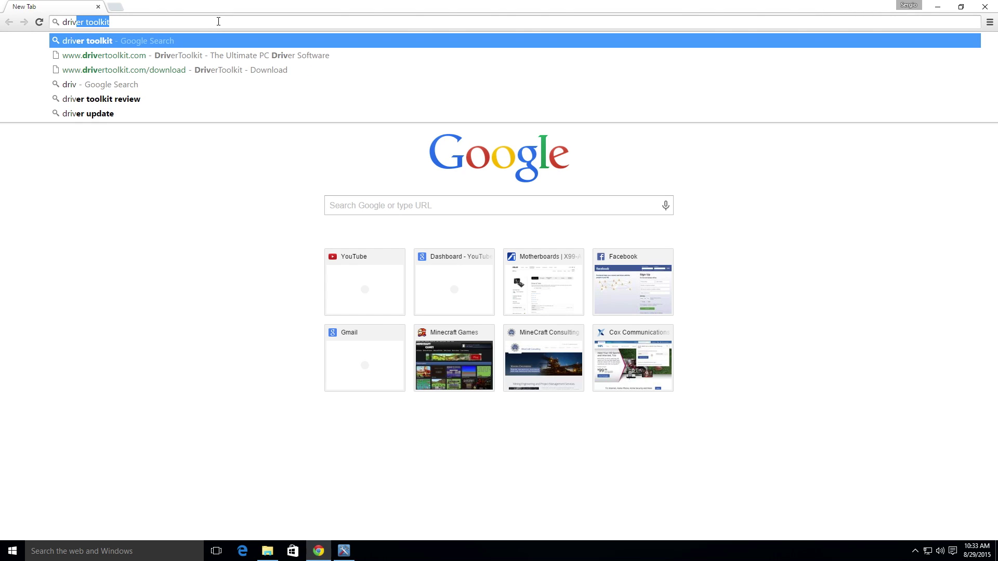
key("Return")
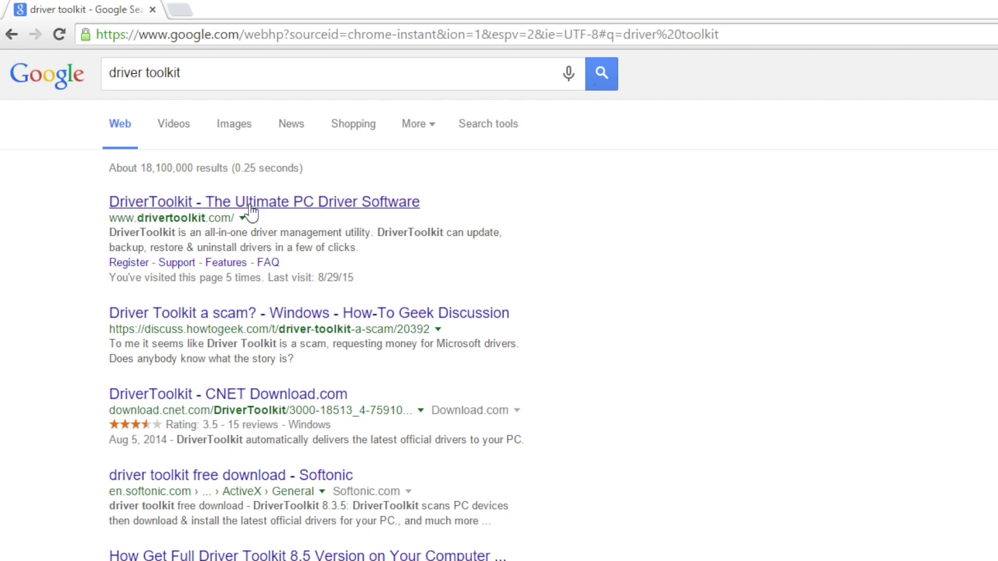
left_click(249, 205)
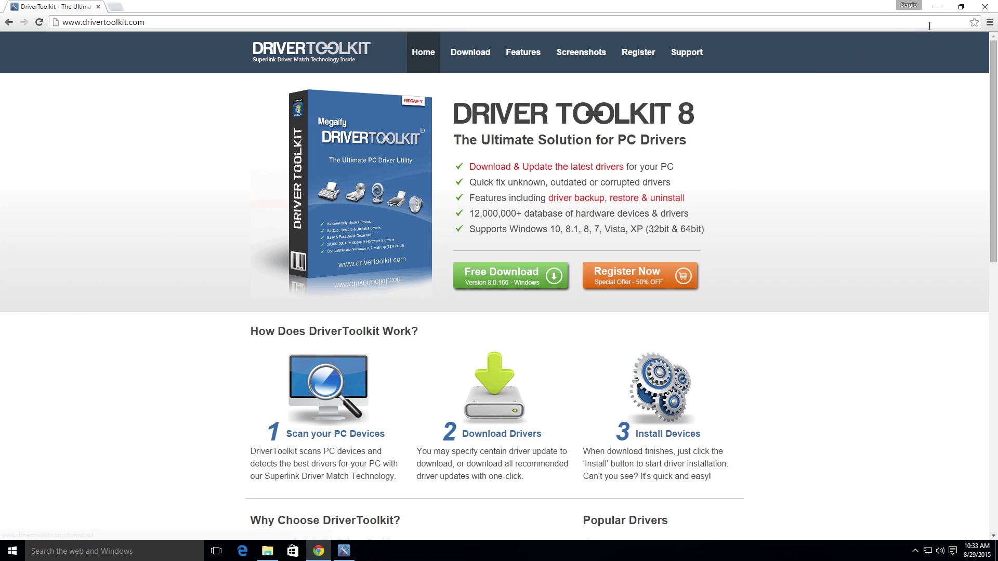
left_click(987, 7)
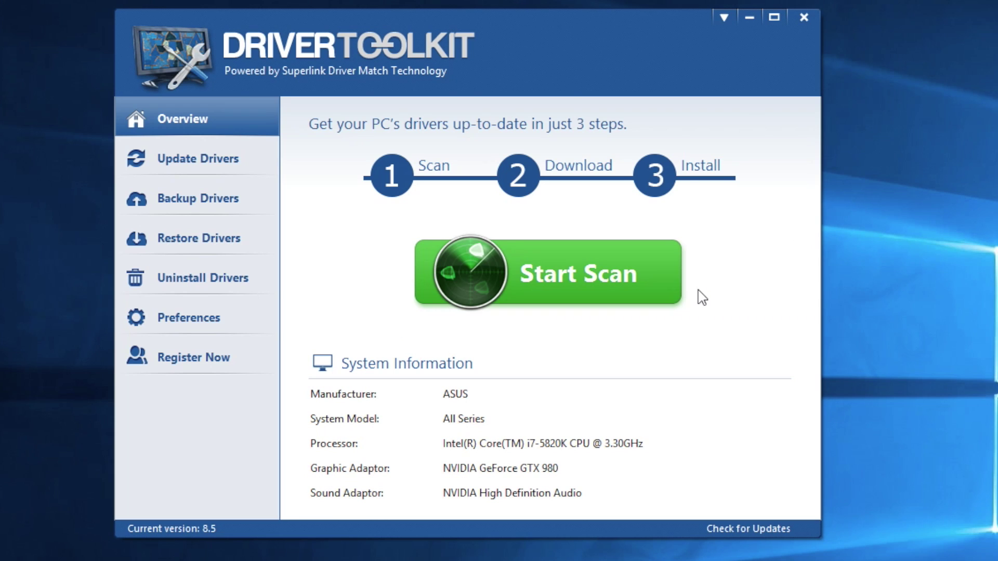
Run a driver scan that finds 75 important updates totalling 189.29MB, all selected.
left_click(581, 277)
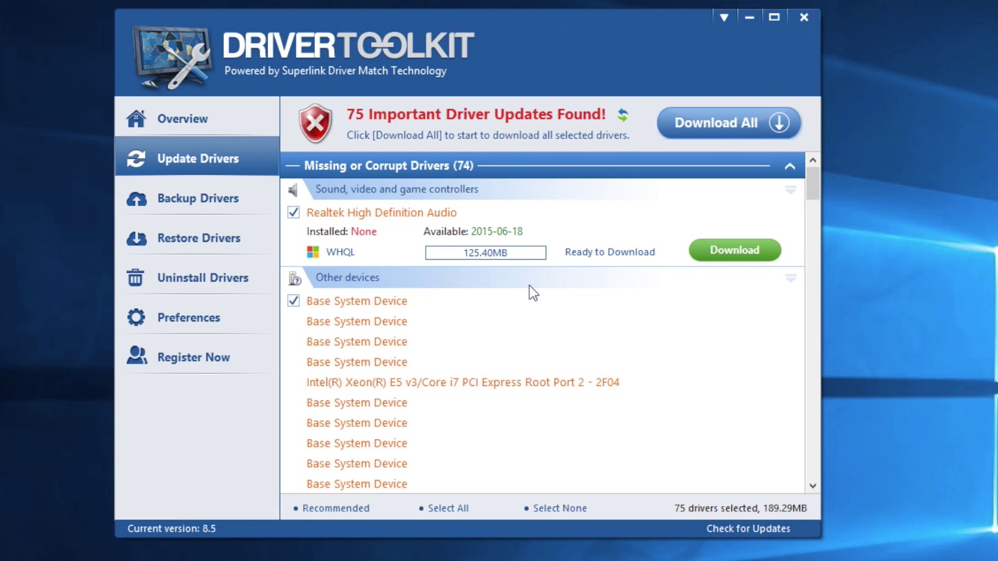
scroll(531, 293, "down", 3)
scroll(531, 293, "up", 3)
scroll(398, 313, "down", 2)
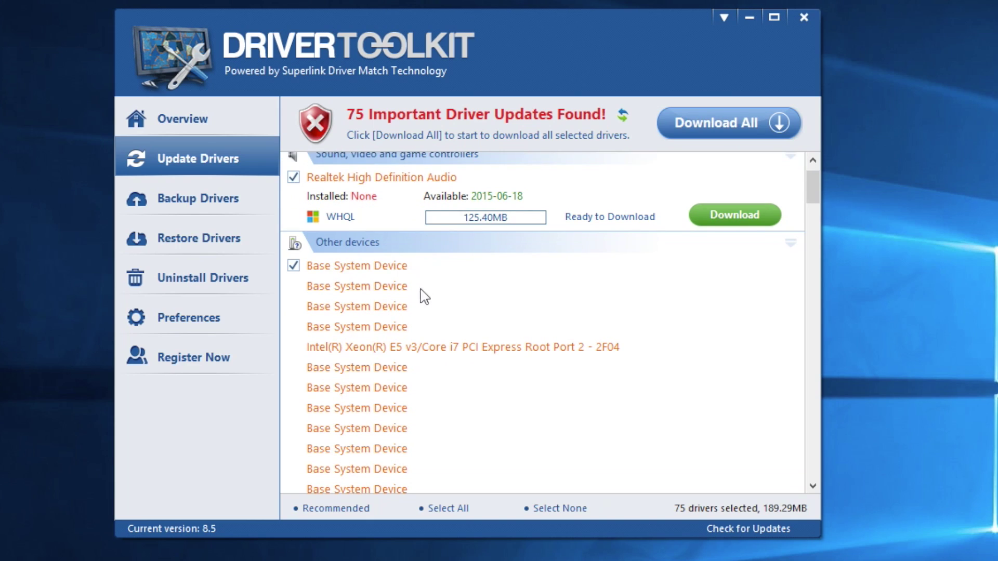
scroll(390, 362, "down", 2)
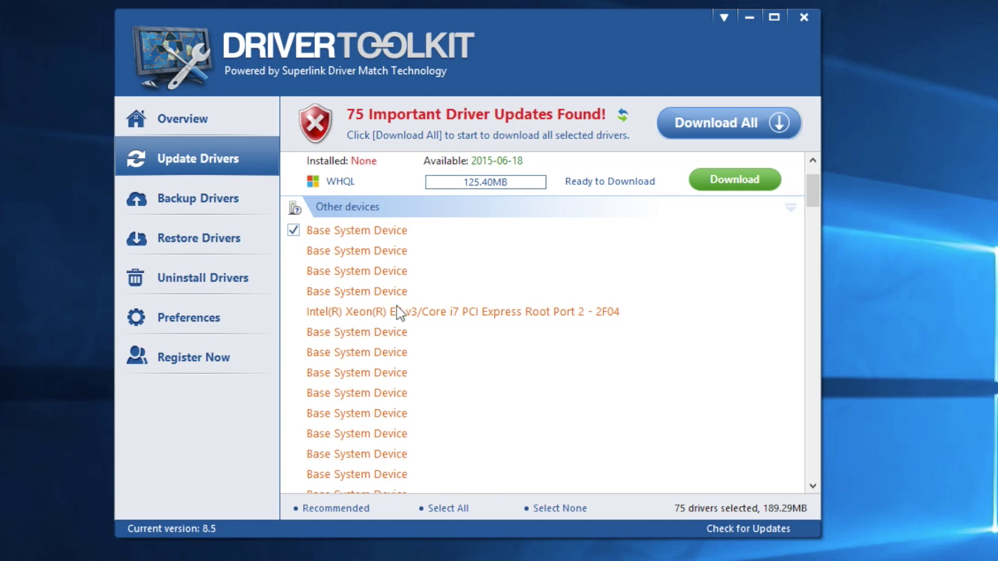
scroll(381, 337, "down", 2)
scroll(381, 337, "down", 2)
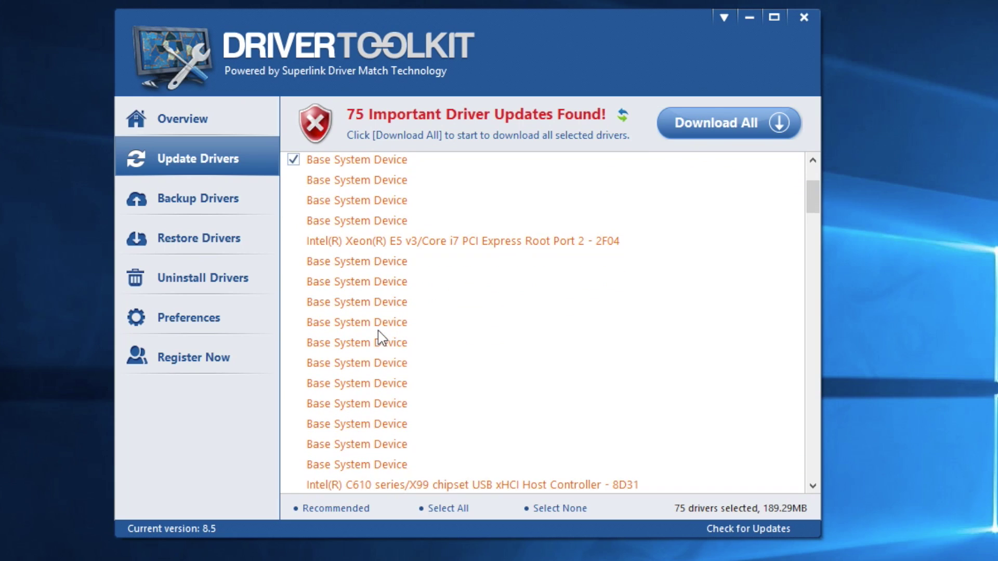
scroll(381, 337, "down", 2)
scroll(381, 337, "down", 2)
scroll(381, 337, "down", 2)
scroll(382, 336, "down", 2)
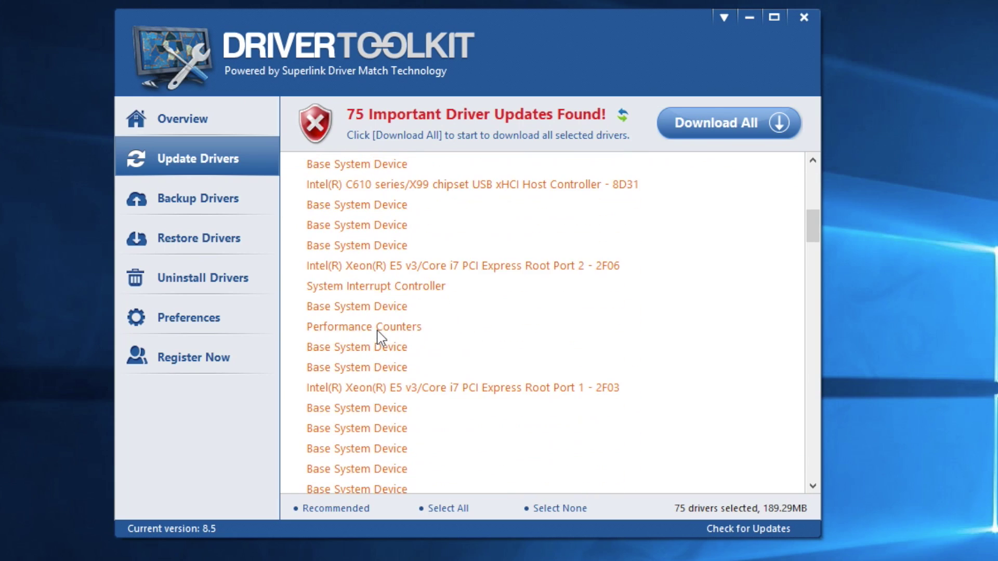
scroll(381, 336, "down", 2)
scroll(381, 337, "down", 2)
scroll(381, 338, "down", 2)
scroll(382, 337, "down", 3)
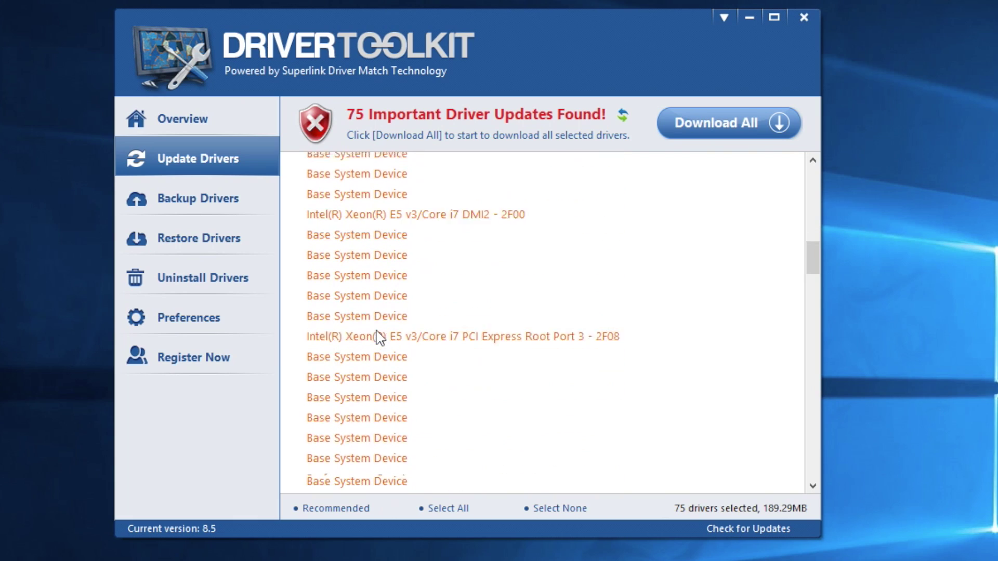
scroll(381, 337, "down", 3)
scroll(382, 336, "down", 1)
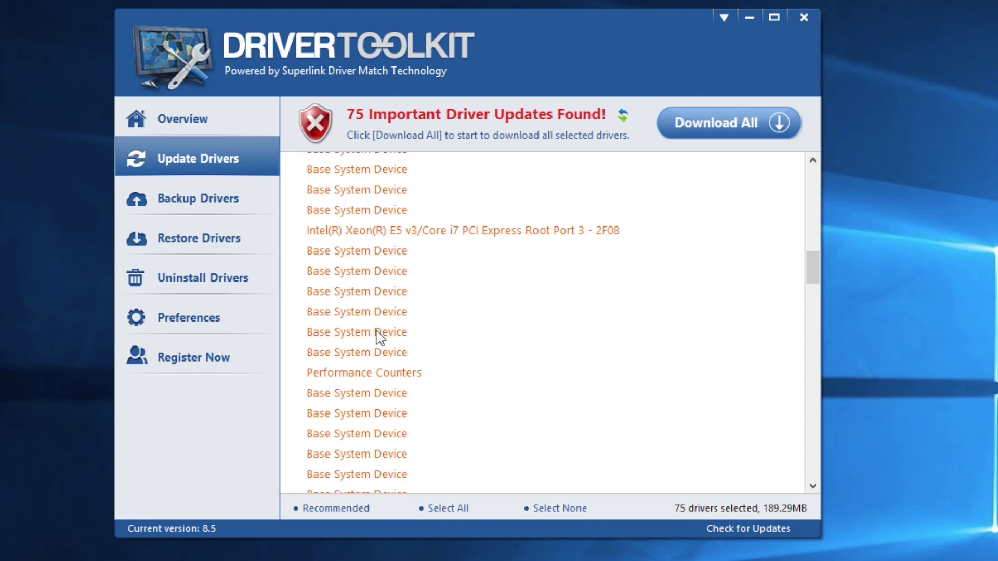
scroll(378, 336, "down", 2)
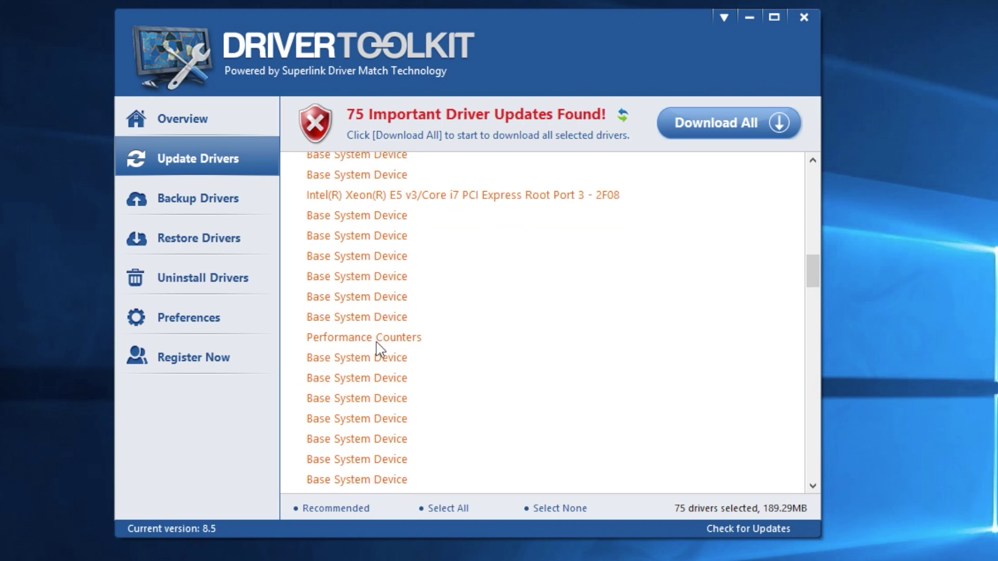
scroll(379, 343, "down", 3)
scroll(379, 349, "down", 2)
scroll(378, 351, "down", 2)
scroll(379, 351, "down", 2)
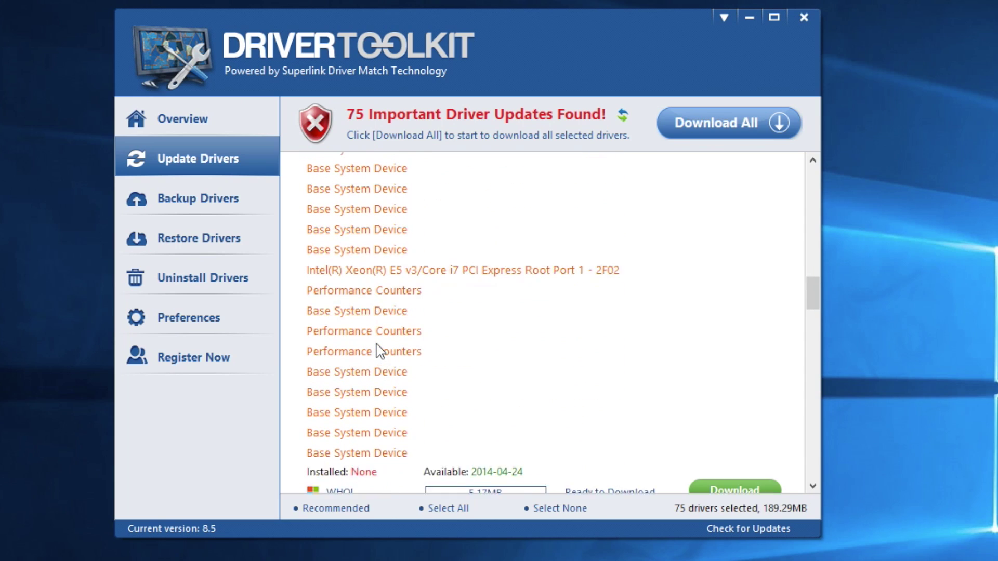
scroll(379, 351, "down", 2)
scroll(379, 350, "down", 2)
scroll(378, 352, "down", 2)
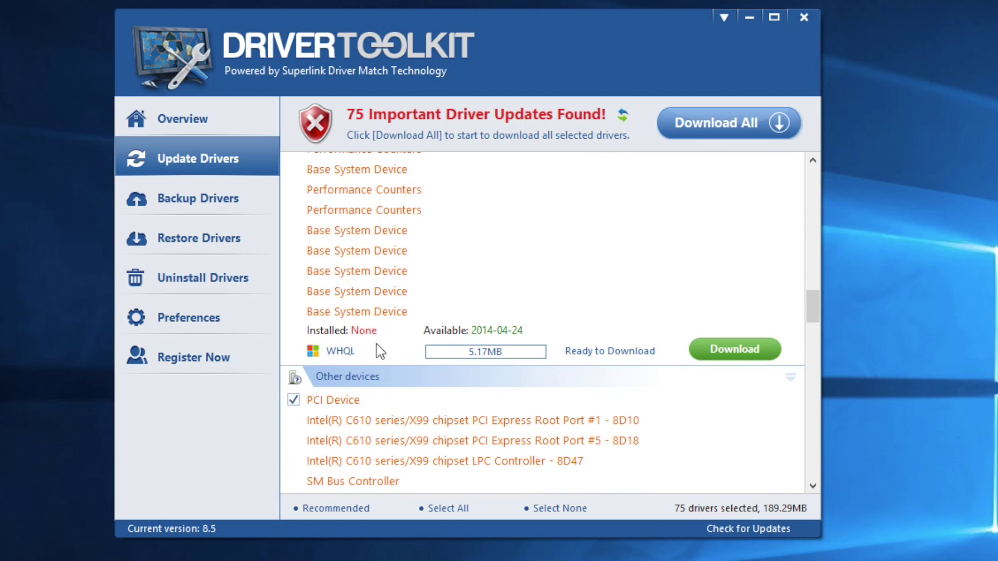
scroll(379, 351, "down", 2)
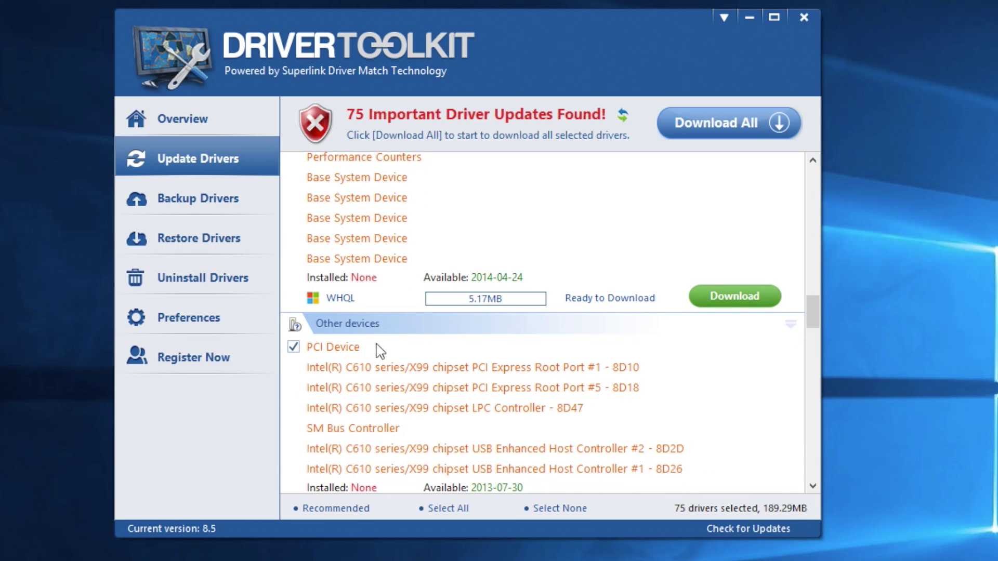
scroll(379, 351, "down", 2)
scroll(379, 351, "down", 2)
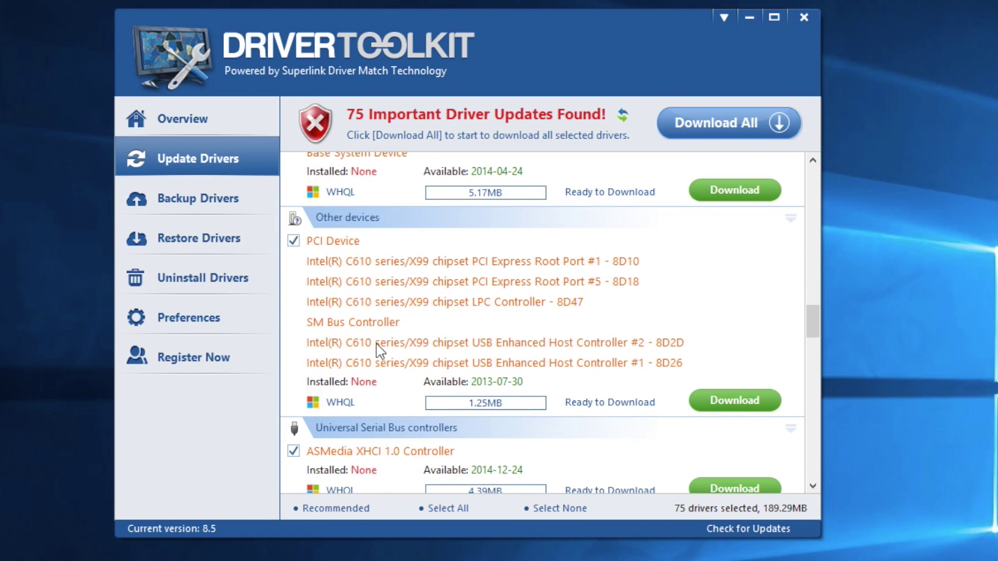
scroll(379, 351, "down", 1)
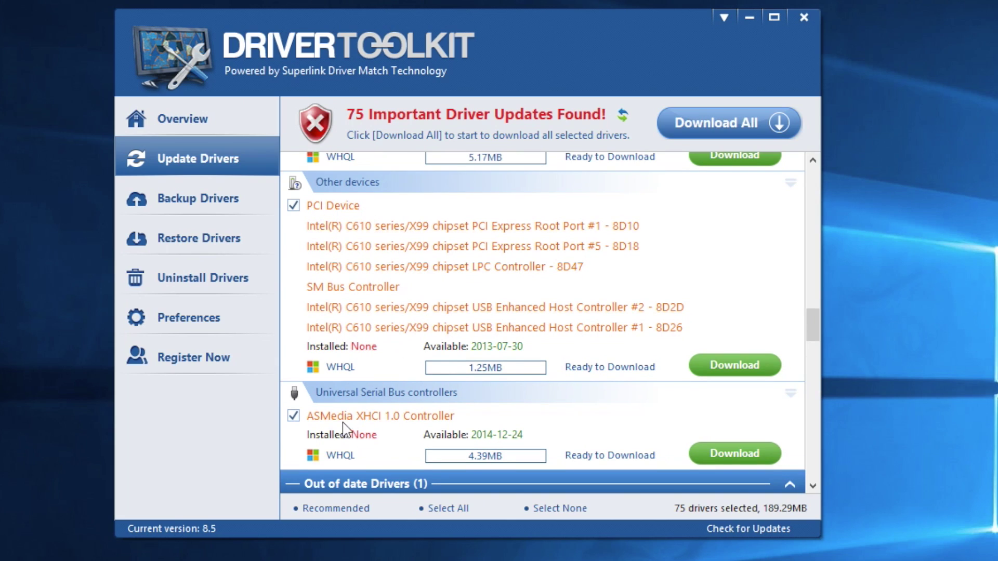
scroll(332, 425, "down", 2)
scroll(353, 398, "down", 1)
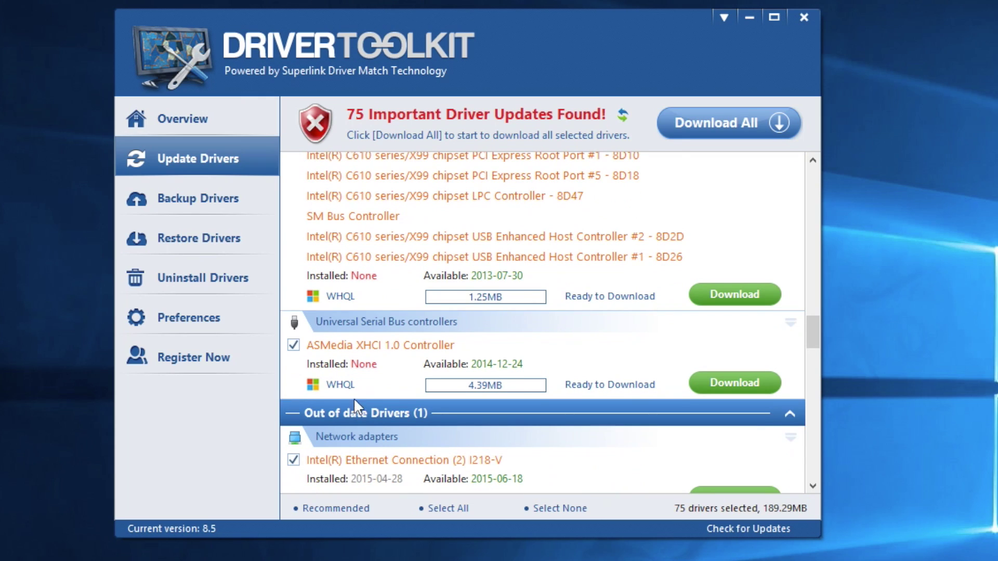
scroll(394, 368, "down", 1)
scroll(390, 363, "down", 2)
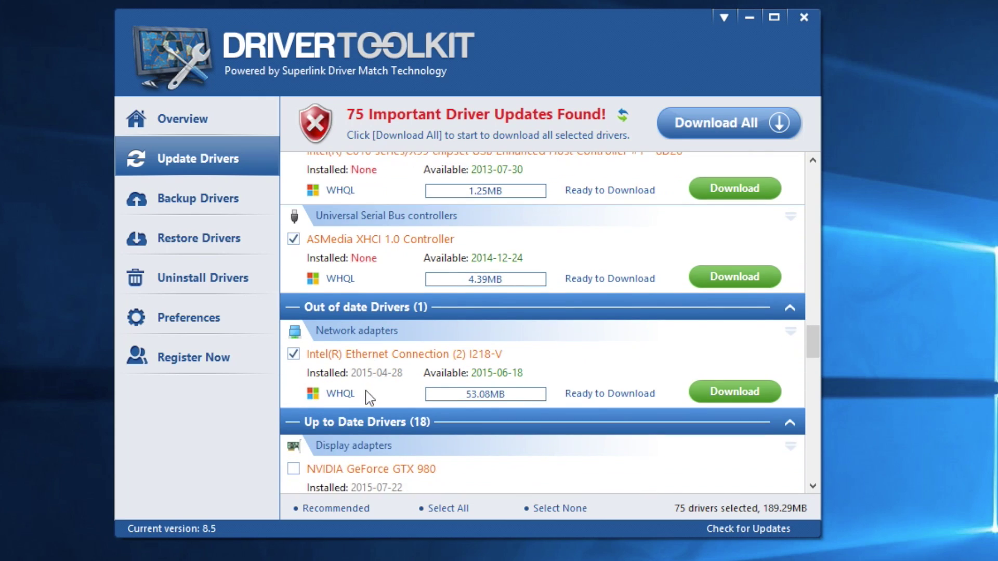
scroll(401, 357, "down", 2)
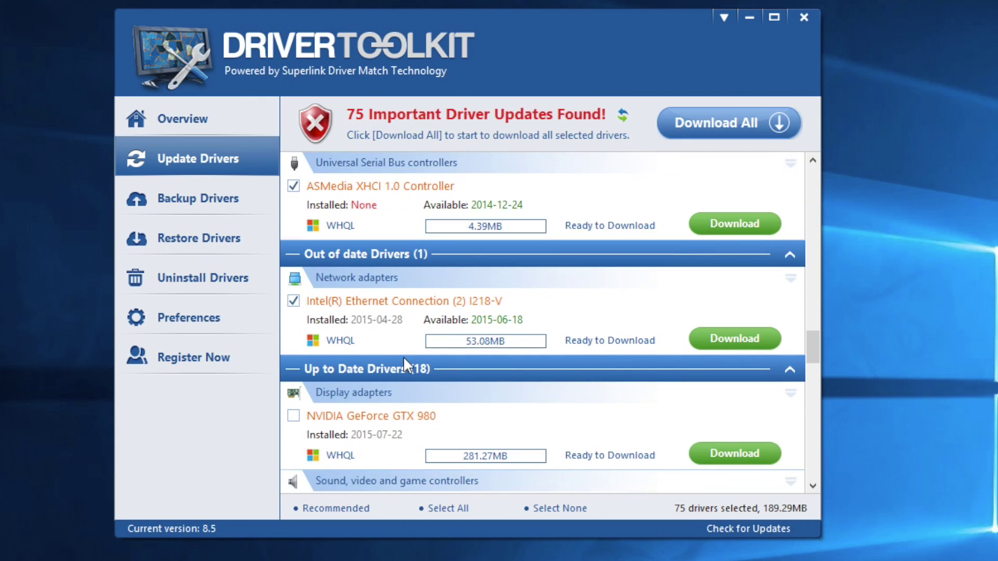
scroll(401, 356, "down", 2)
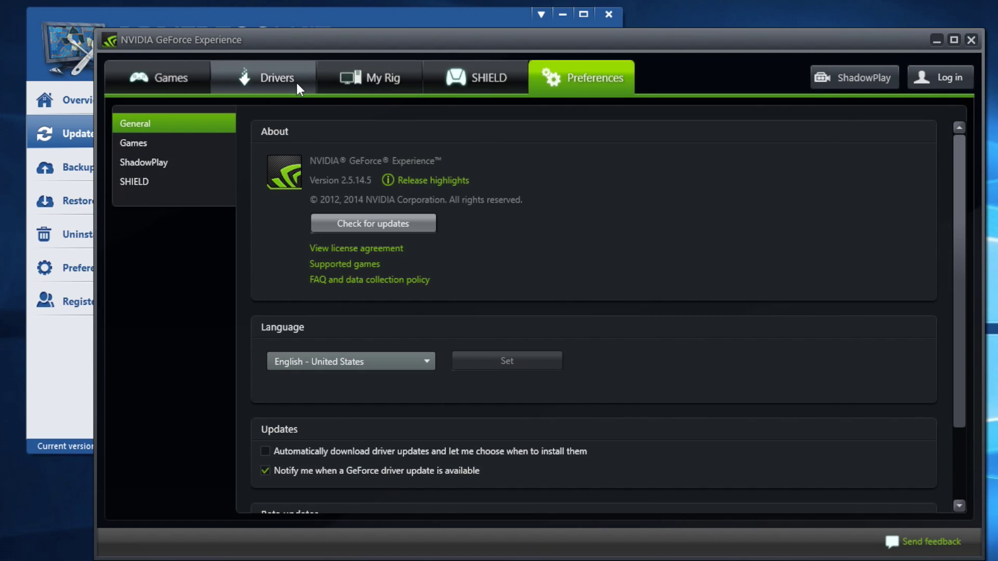
Confirm GeForce driver 355.60 is up to date, then bring DriverToolkit forward.
left_click(296, 80)
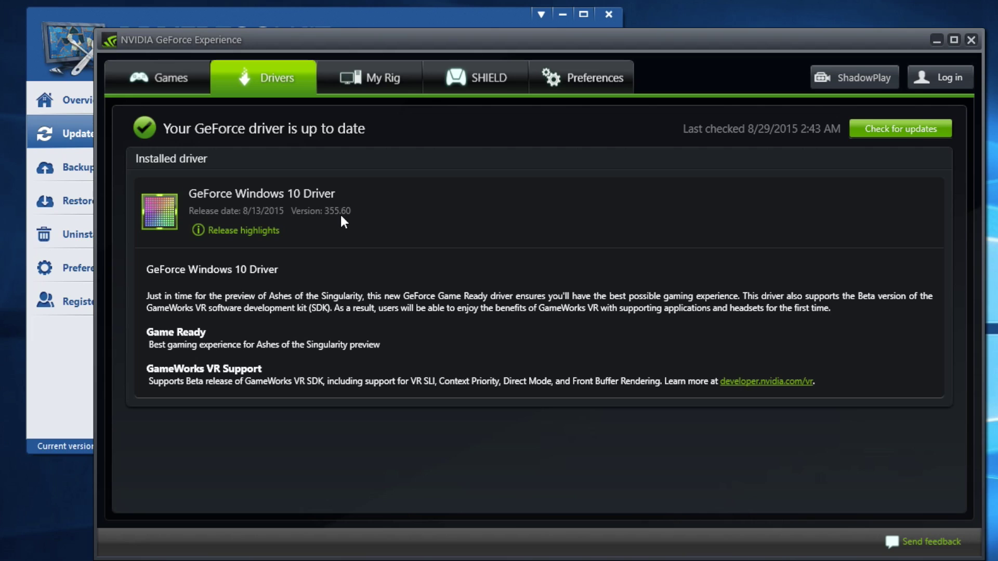
left_click(271, 16)
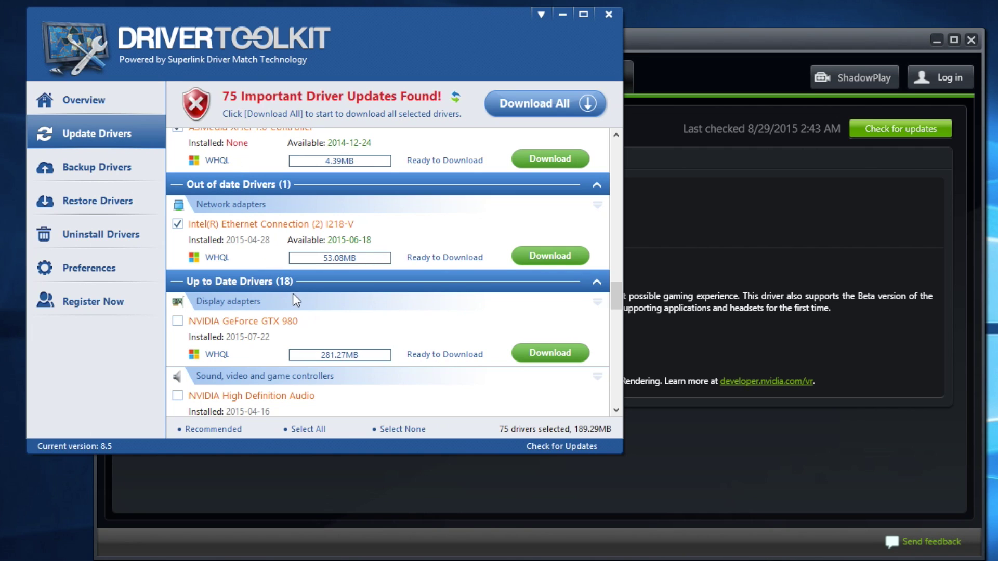
Activate DriverToolkit with an existing license key, then rescan to list 75 driver updates.
left_click(544, 109)
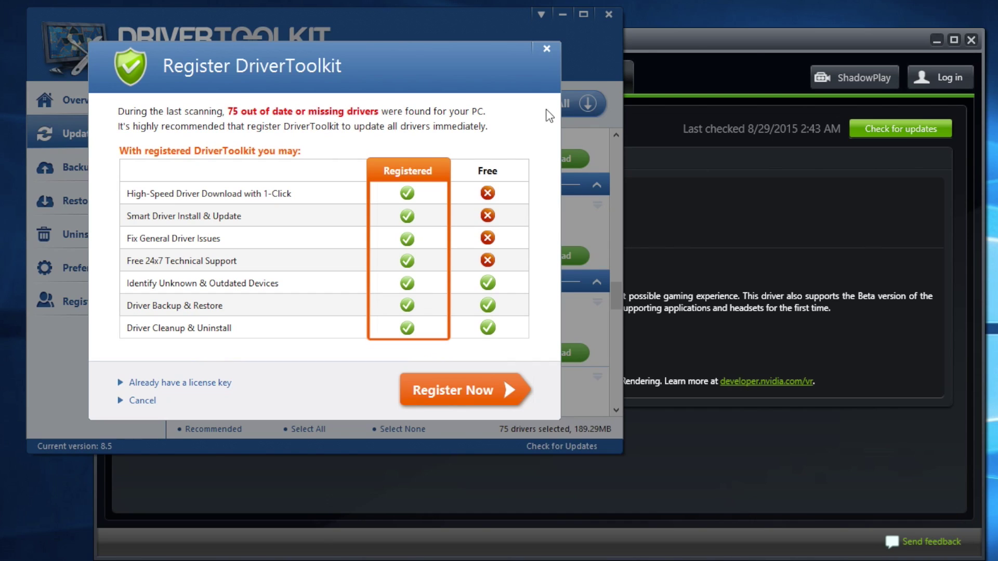
left_click(192, 384)
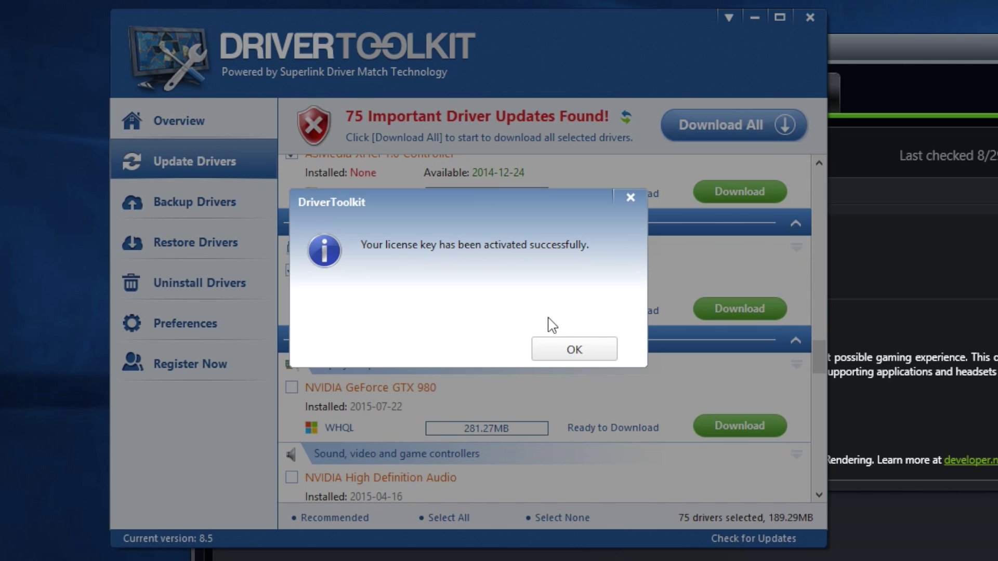
left_click(557, 353)
left_click(565, 292)
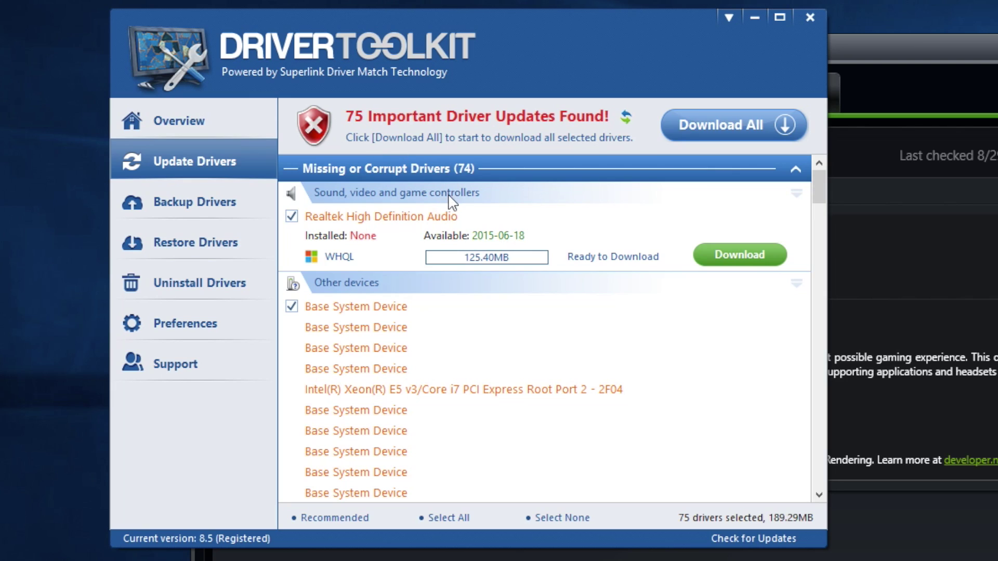
Download all 75 selected drivers, confirming the 189.29MB download.
left_click(711, 124)
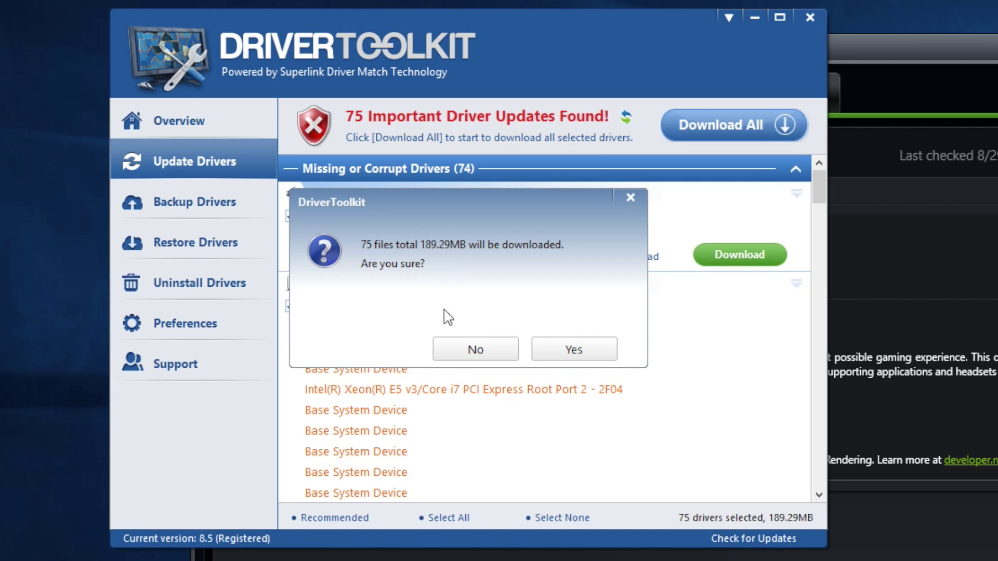
left_click(574, 350)
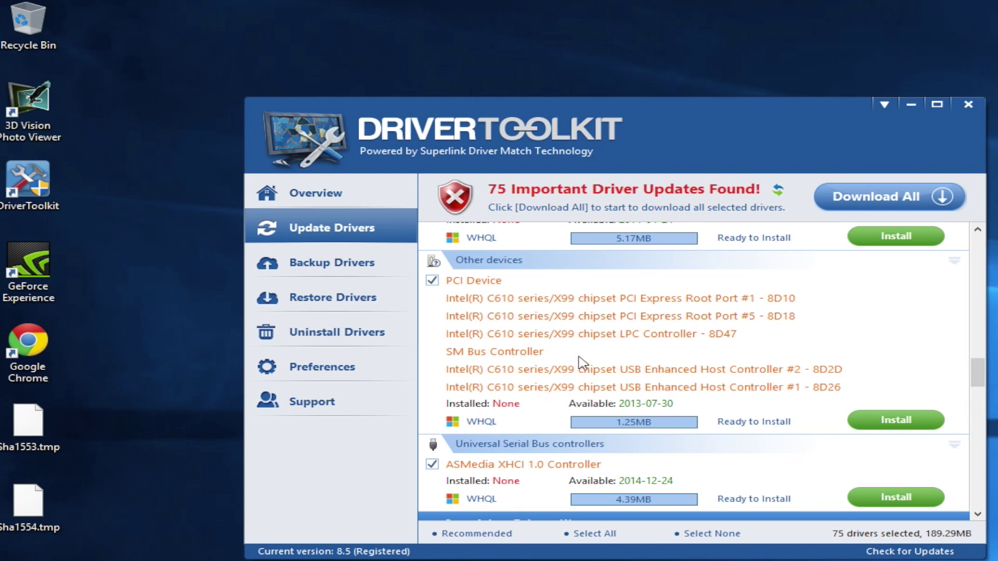
Install the downloaded chipset driver through its installation wizard.
left_click(891, 424)
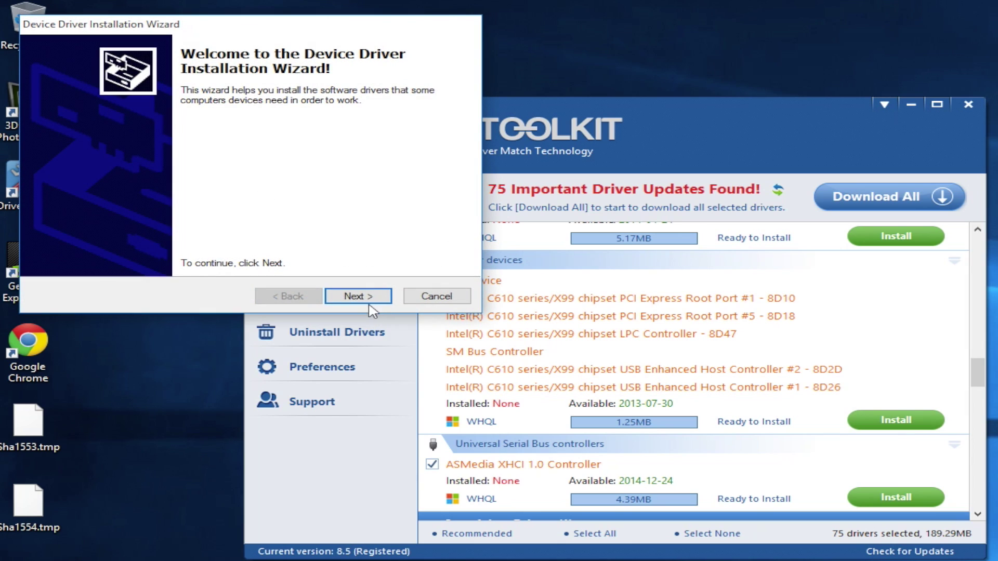
left_click(360, 296)
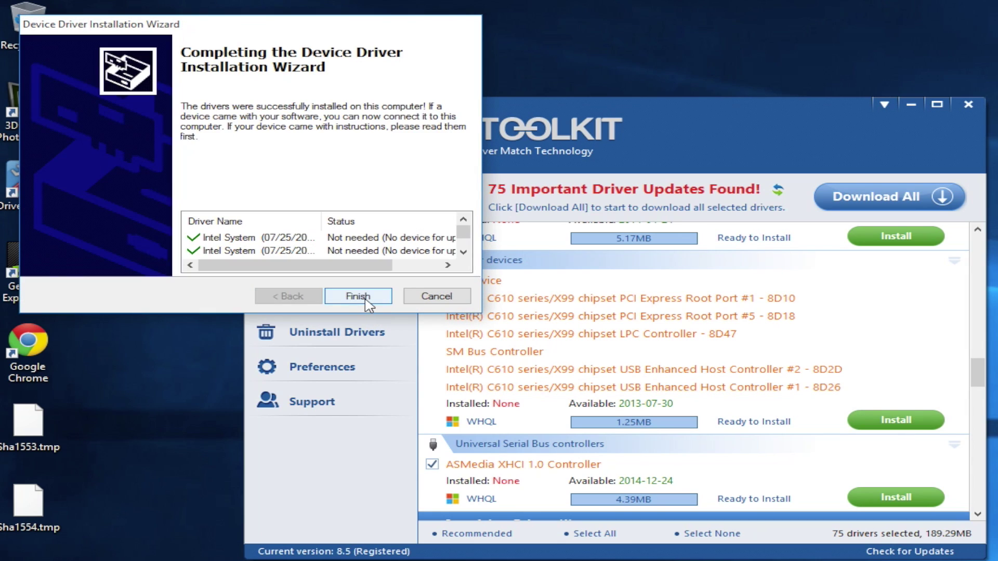
left_click(359, 296)
scroll(871, 461, "down", 1)
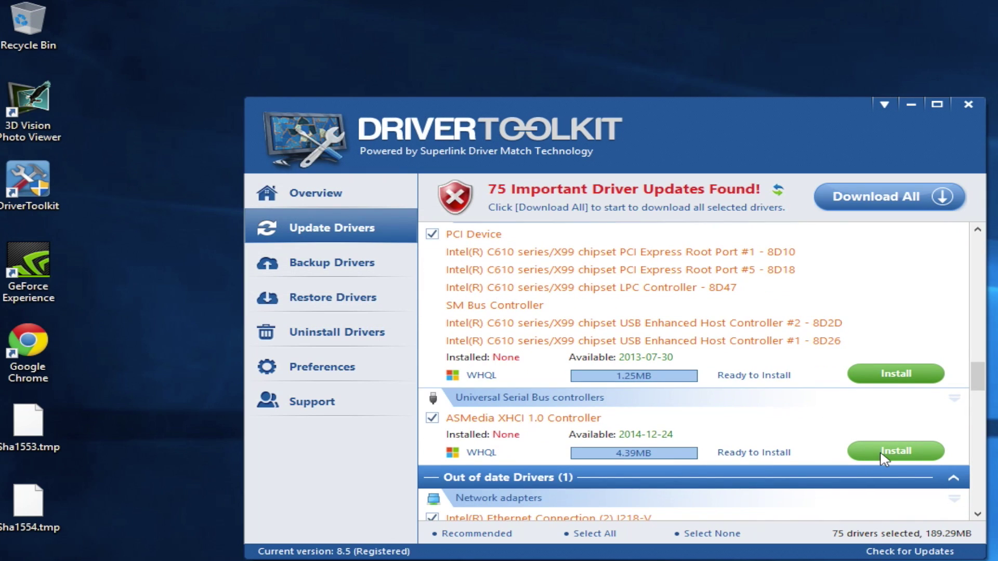
scroll(884, 457, "down", 1)
Install the Intel Ethernet Connection I218-V network driver through its setup wizard.
left_click(896, 490)
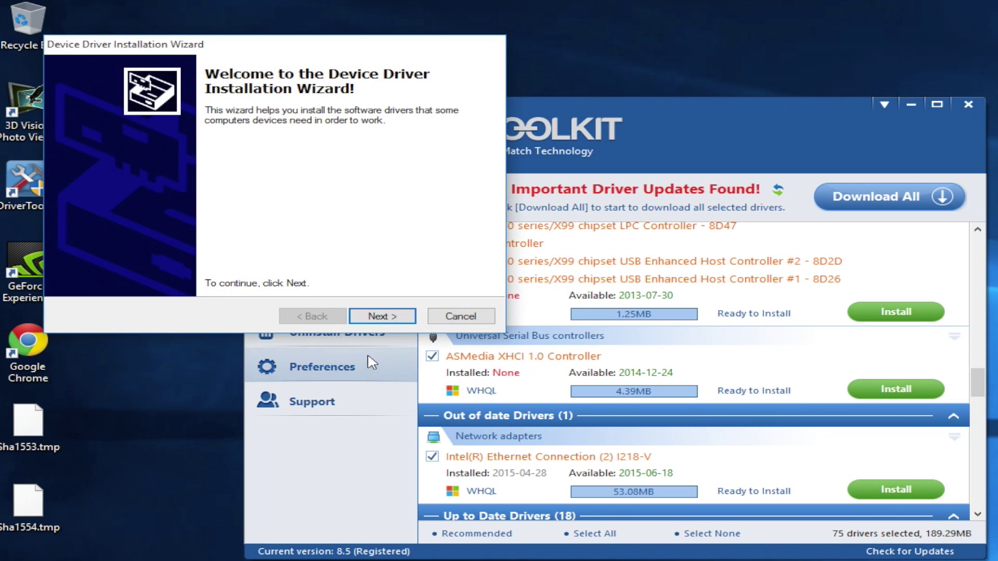
left_click(383, 316)
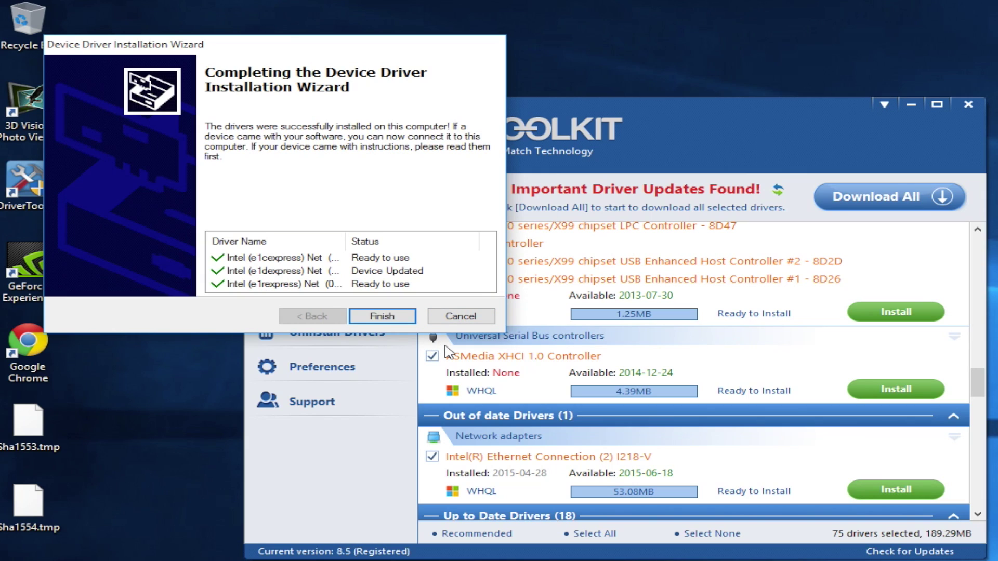
left_click(382, 316)
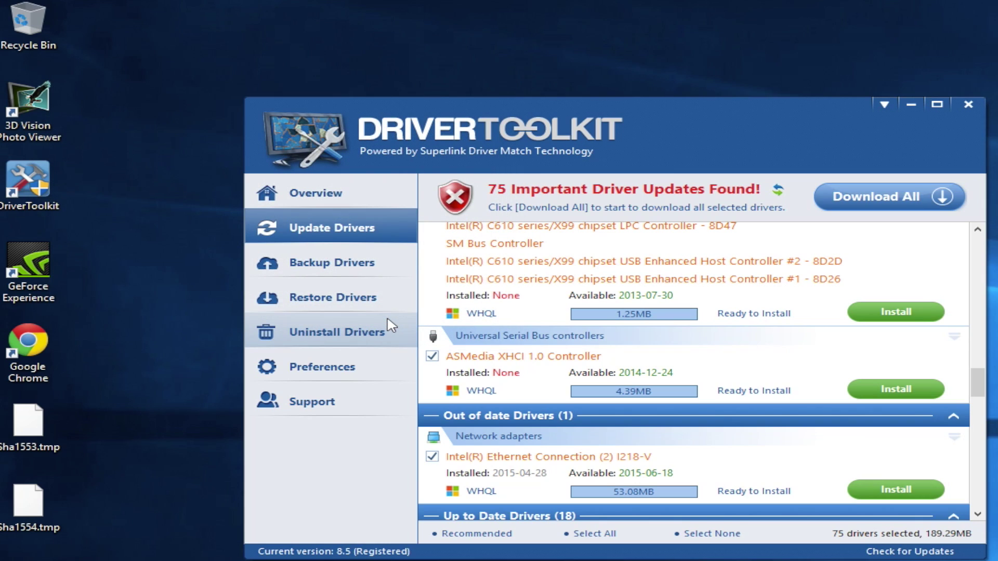